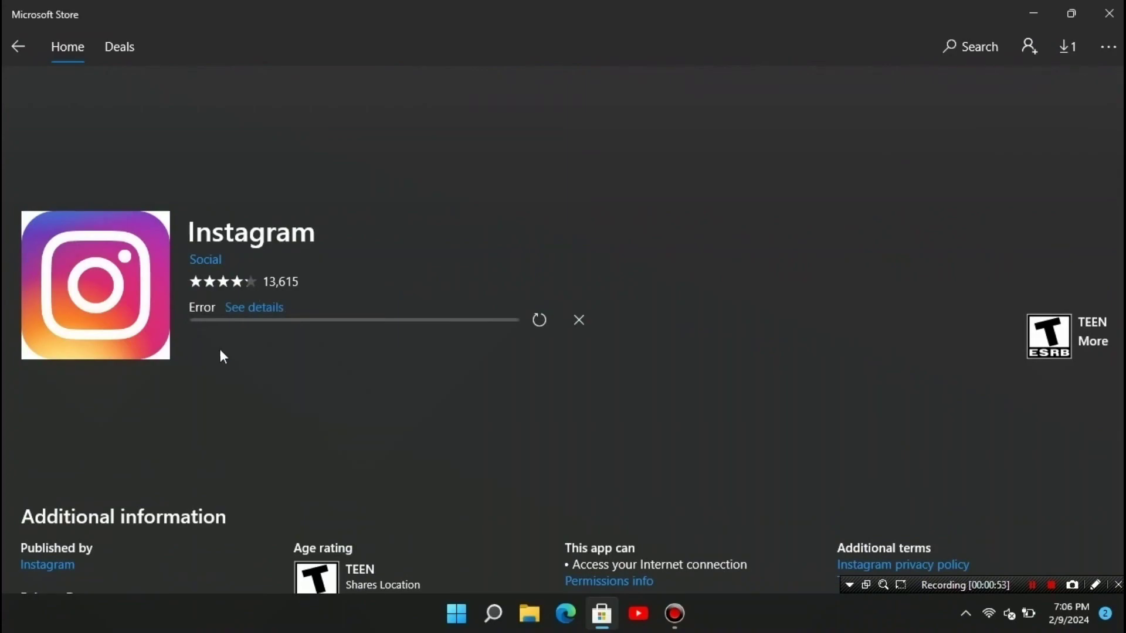
Step: Cancel the failed Instagram download and try to install the app again without signing in to Microsoft
{"action": "left_click", "coordinate": [580, 321]}
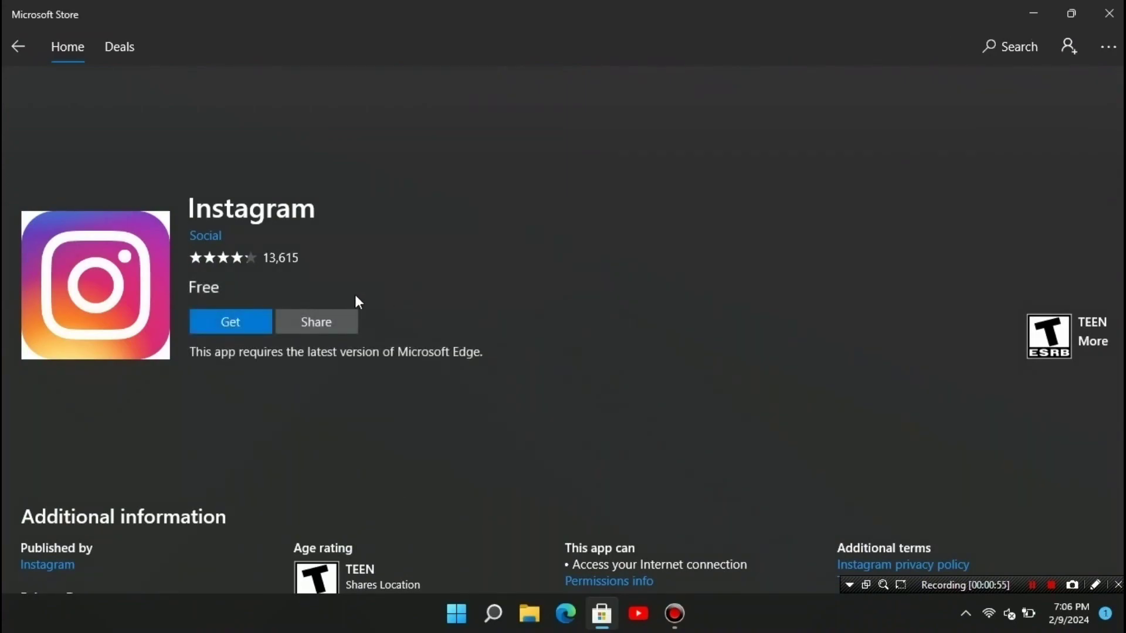
{"action": "left_click", "coordinate": [235, 321]}
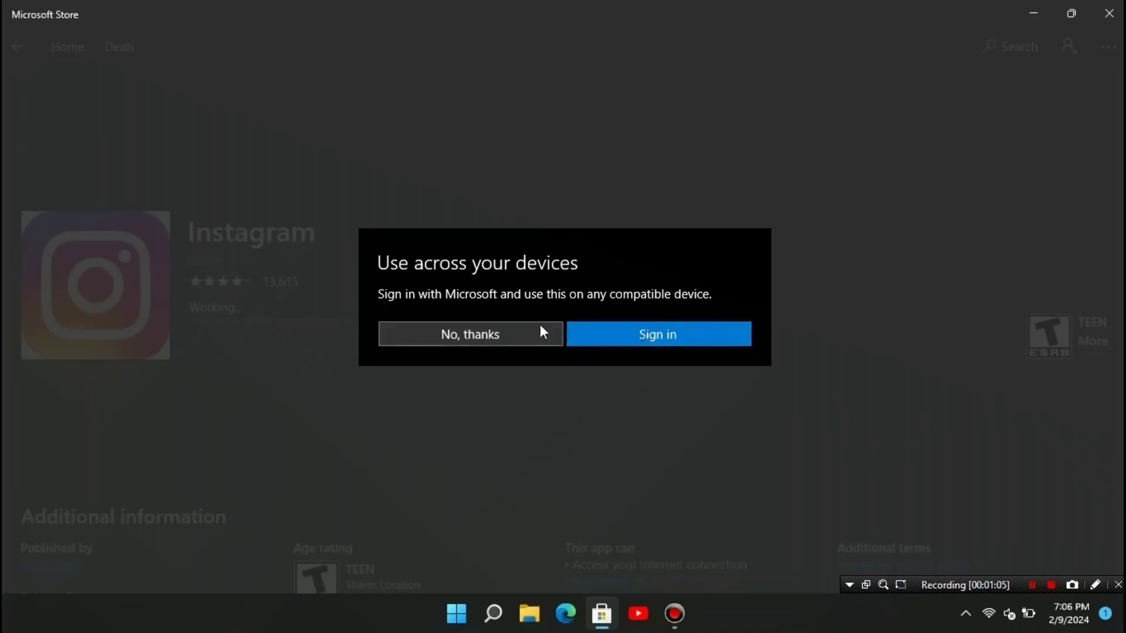
{"action": "left_click", "coordinate": [500, 339]}
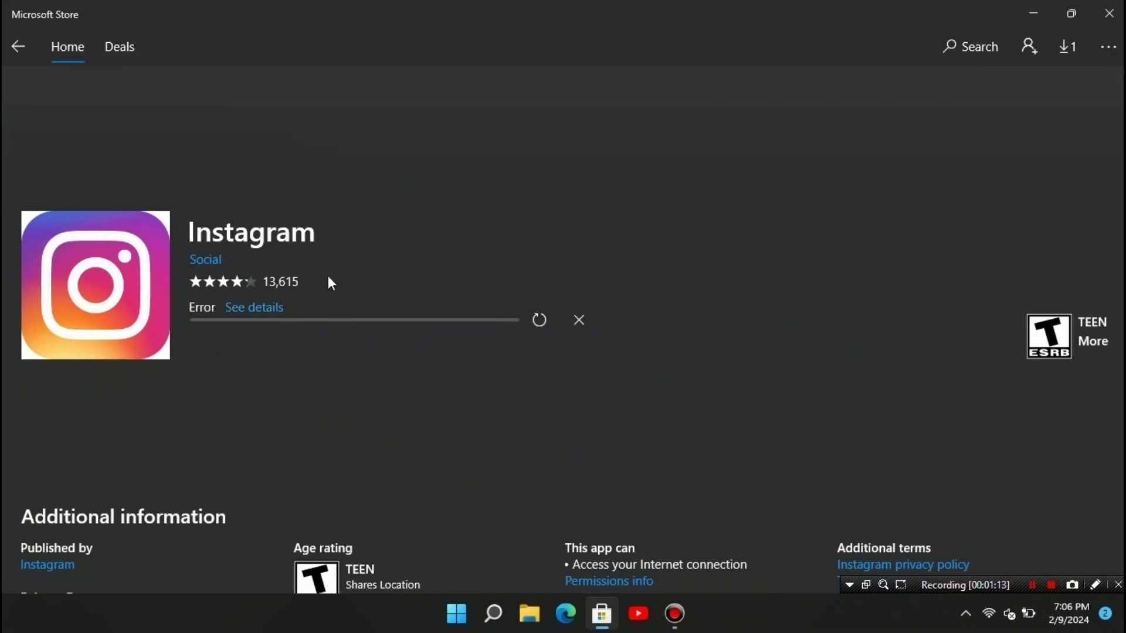
Step: View the details of the Instagram download error, highlight its message and code, and dismiss the dialog
{"action": "left_click", "coordinate": [258, 311]}
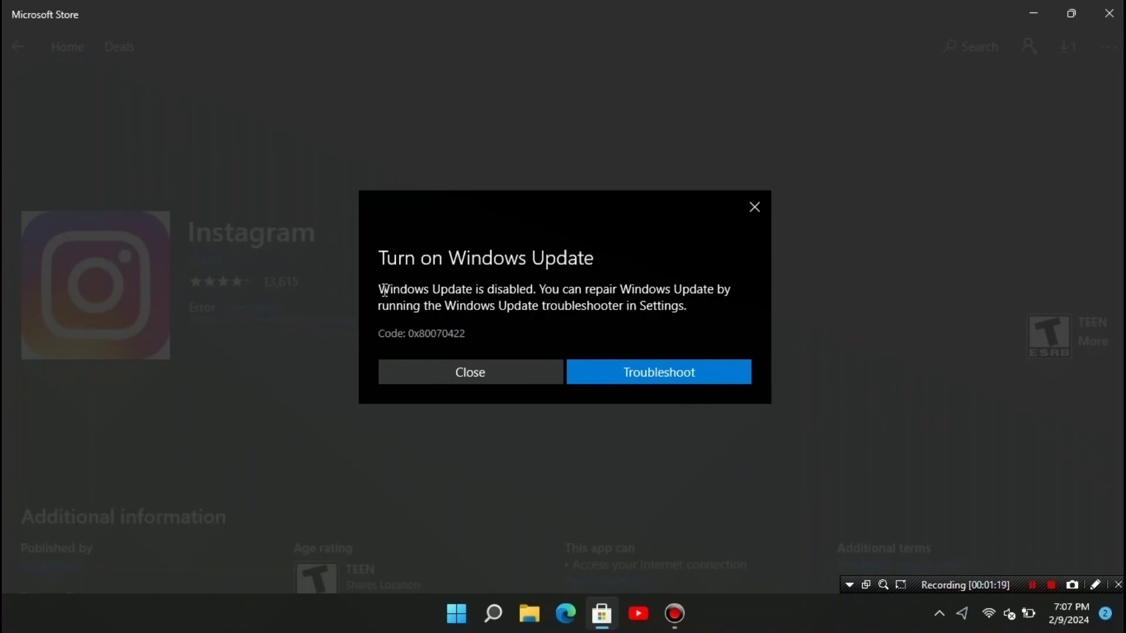
{"action": "left_click_drag", "start_coordinate": [377, 289], "coordinate": [668, 319]}
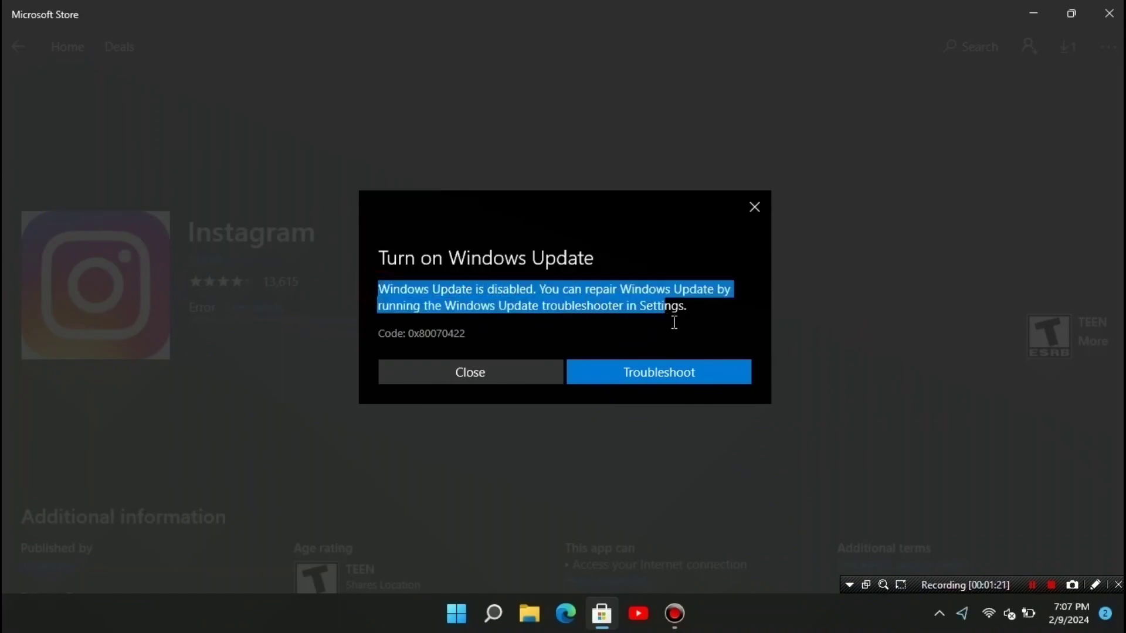
{"action": "left_click_drag", "start_coordinate": [470, 333], "coordinate": [408, 335]}
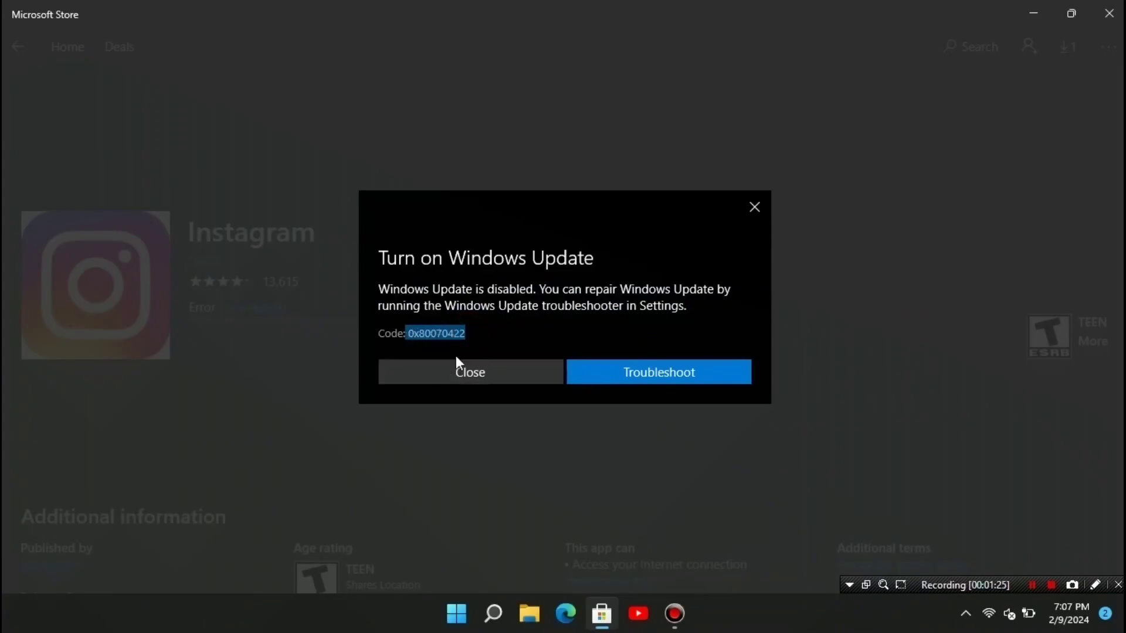
{"action": "left_click", "coordinate": [468, 373]}
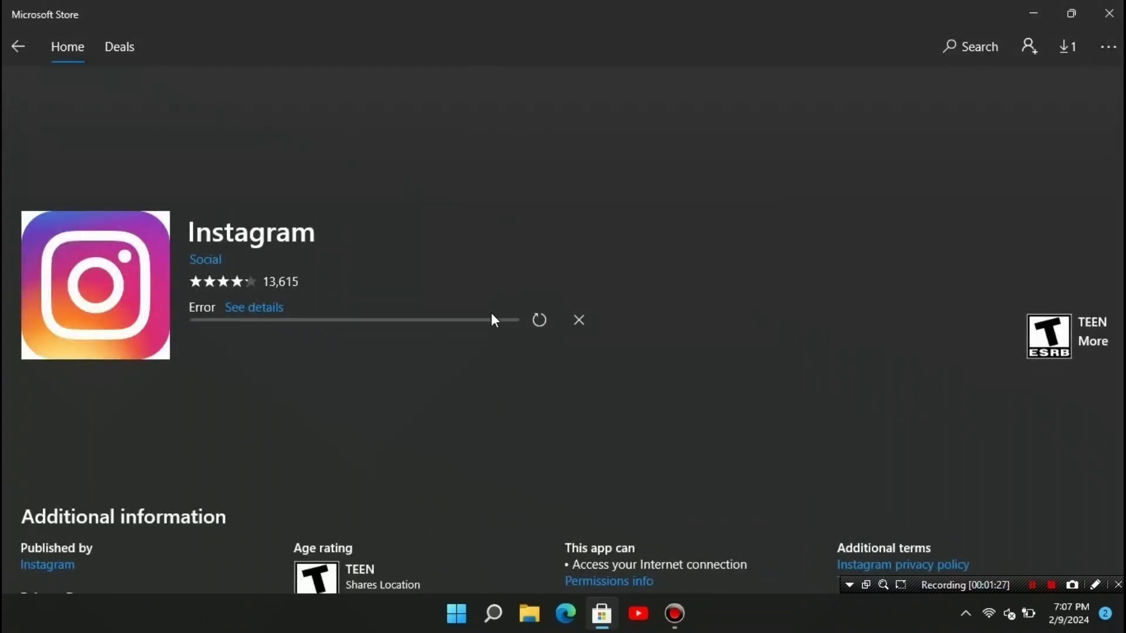
Step: Cancel the pending Instagram download and close Microsoft Store
{"action": "left_click", "coordinate": [532, 326]}
{"action": "left_click", "coordinate": [578, 325]}
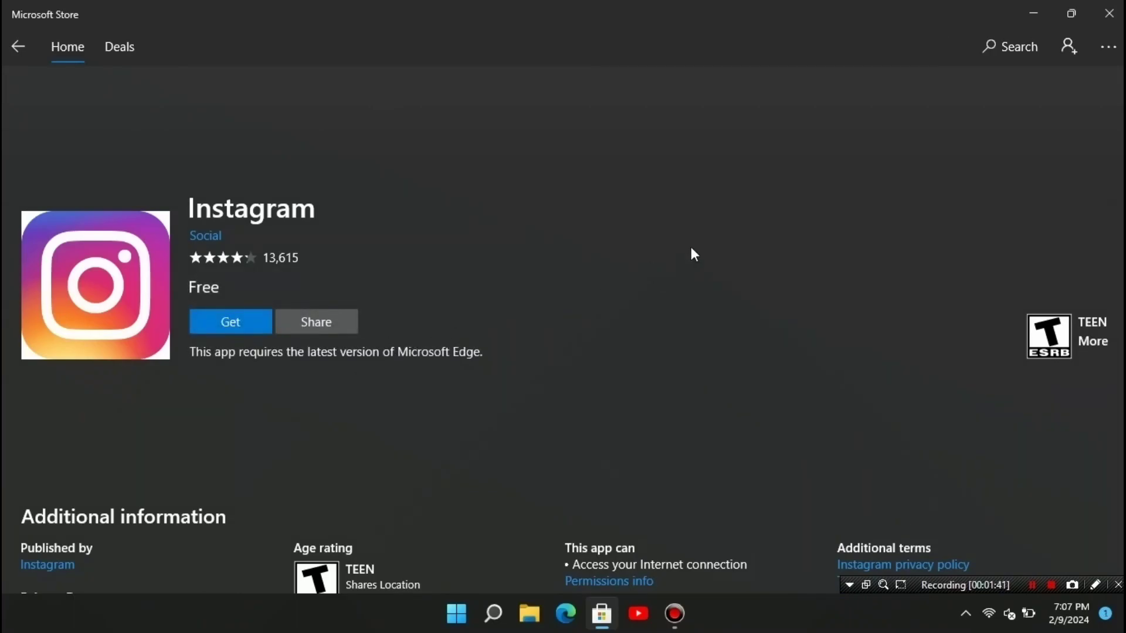
{"action": "left_click", "coordinate": [1110, 15]}
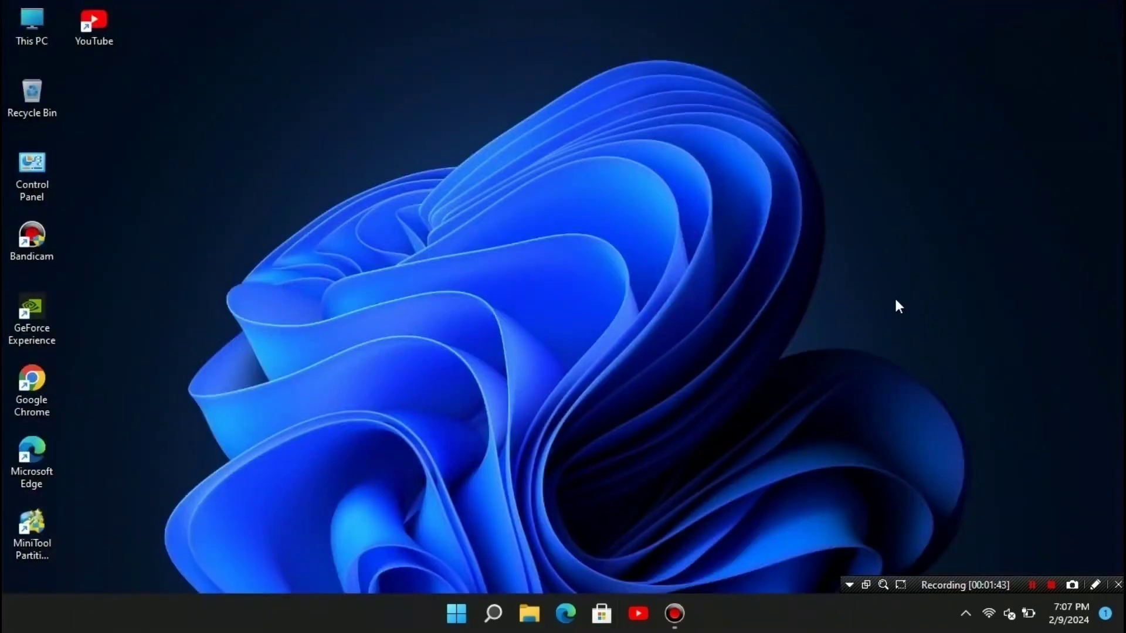
Step: Search Windows for msconfig and open System Configuration
{"action": "left_click", "coordinate": [493, 613]}
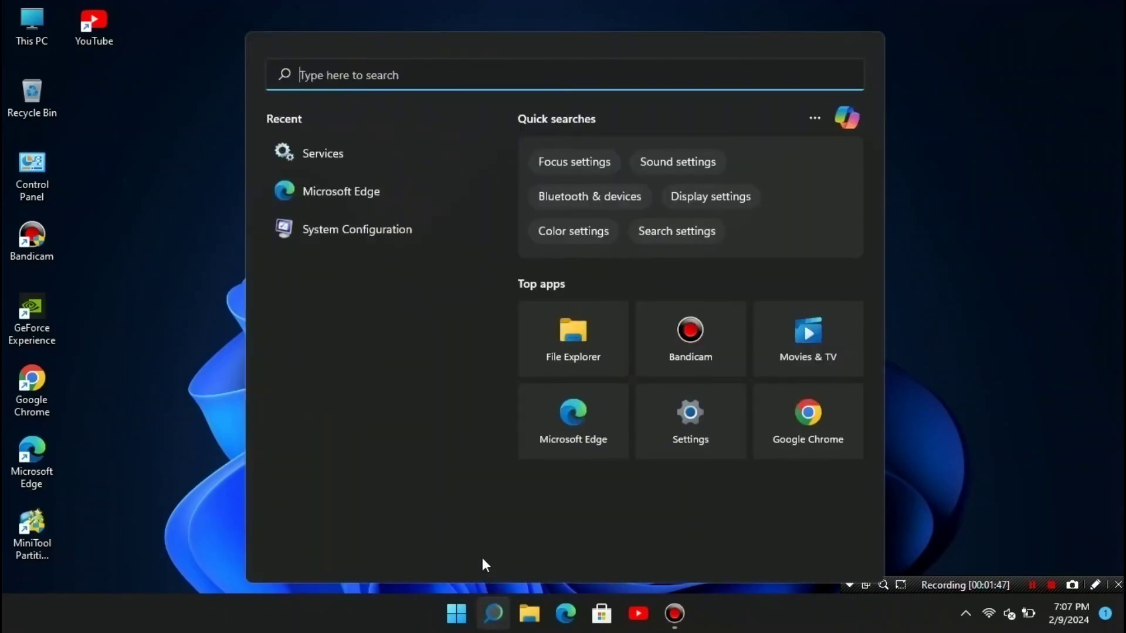
{"action": "type", "text": "msconfig"}
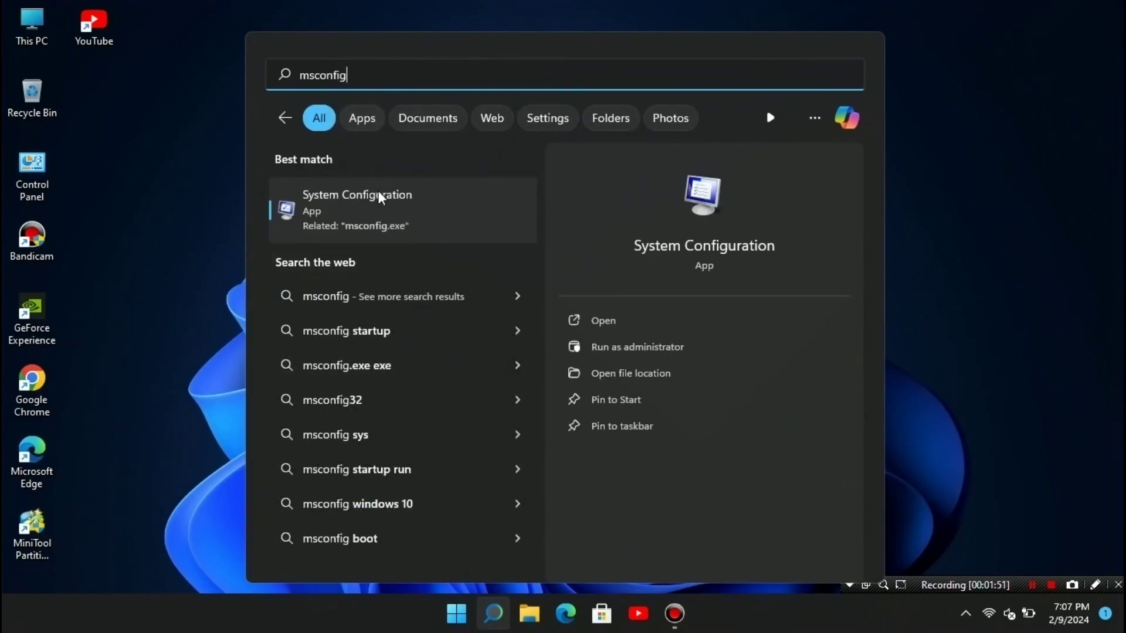
{"action": "left_click", "coordinate": [407, 214]}
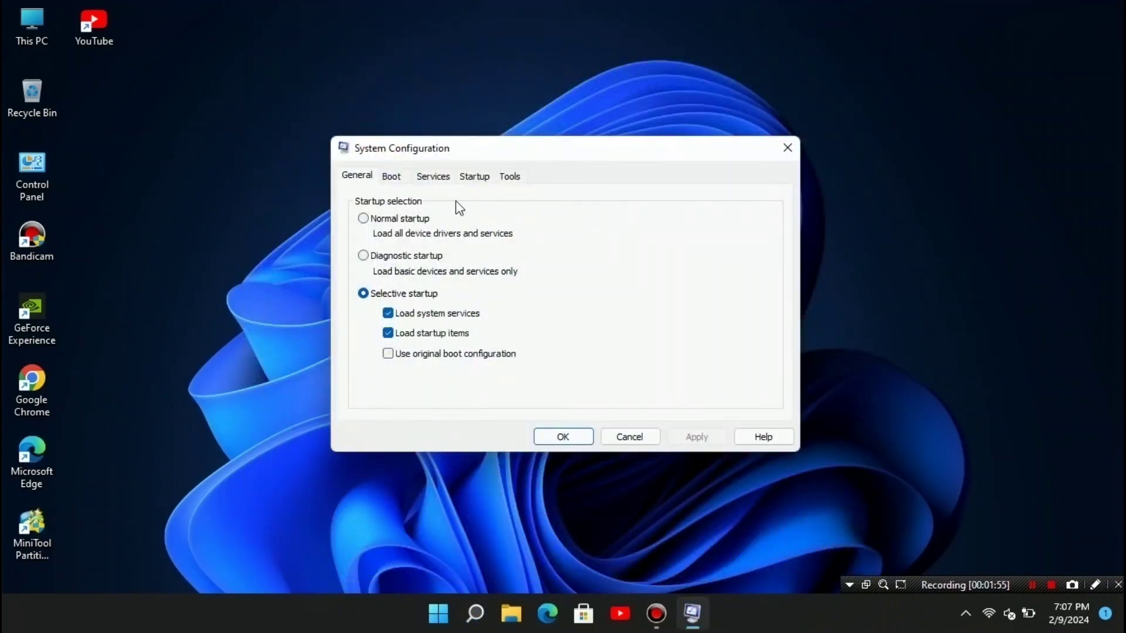
Step: Look through the full list of services in System Configuration and close it without making changes
{"action": "left_click", "coordinate": [432, 176]}
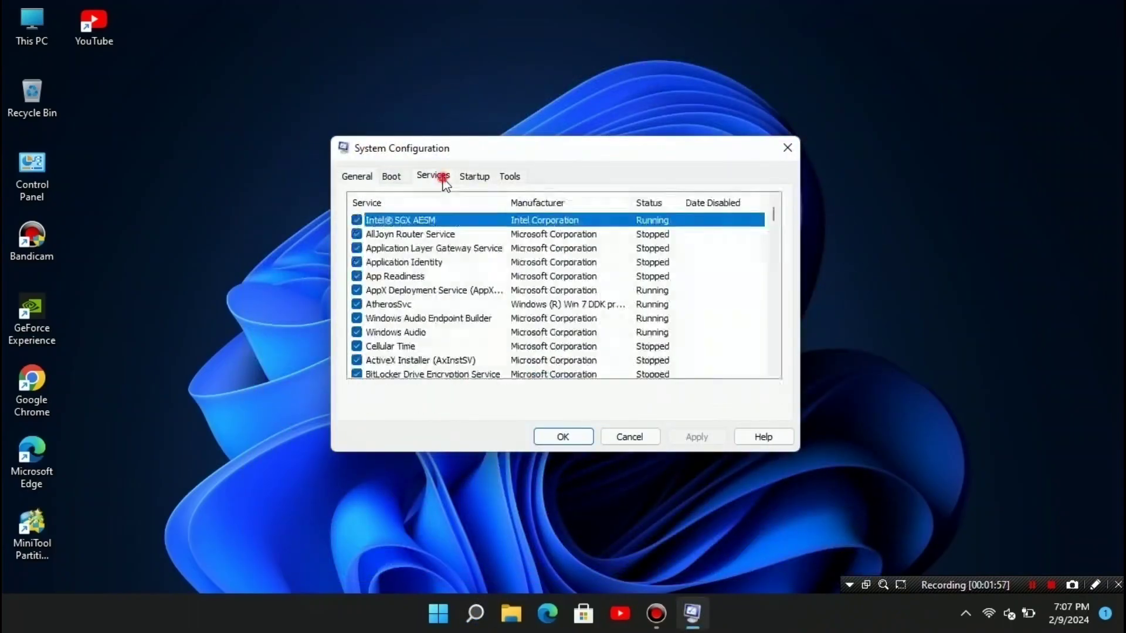
{"action": "scroll", "coordinate": [437, 312], "scroll_direction": "down", "scroll_amount": 5}
{"action": "scroll", "coordinate": [437, 313], "scroll_direction": "down", "scroll_amount": 6}
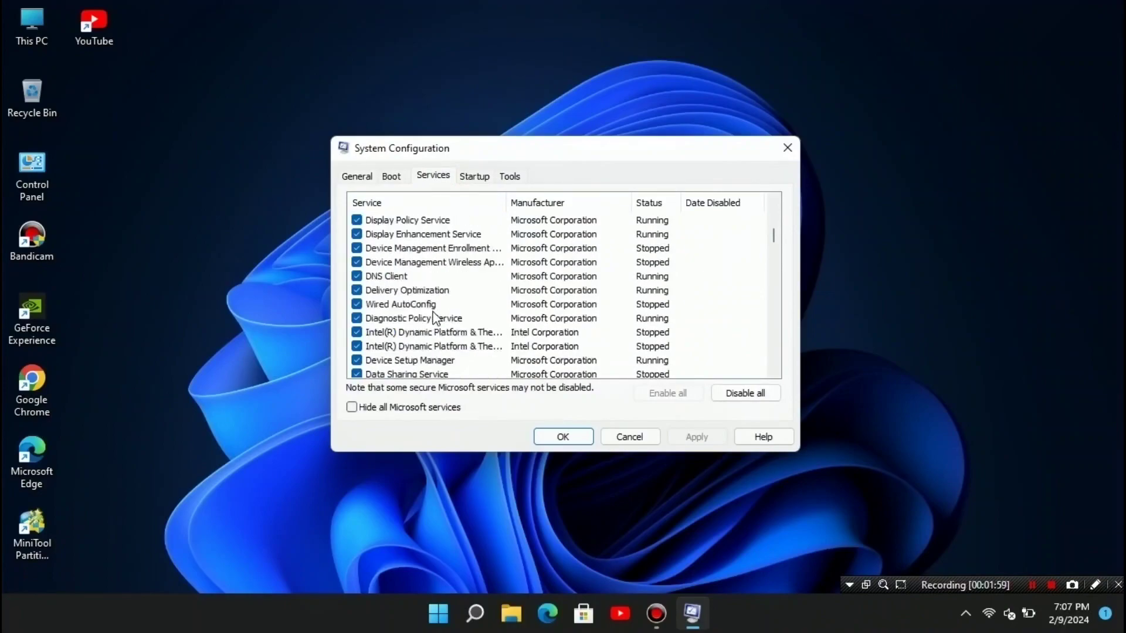
{"action": "scroll", "coordinate": [377, 329], "scroll_direction": "down", "scroll_amount": 10}
{"action": "scroll", "coordinate": [377, 330], "scroll_direction": "down", "scroll_amount": 12}
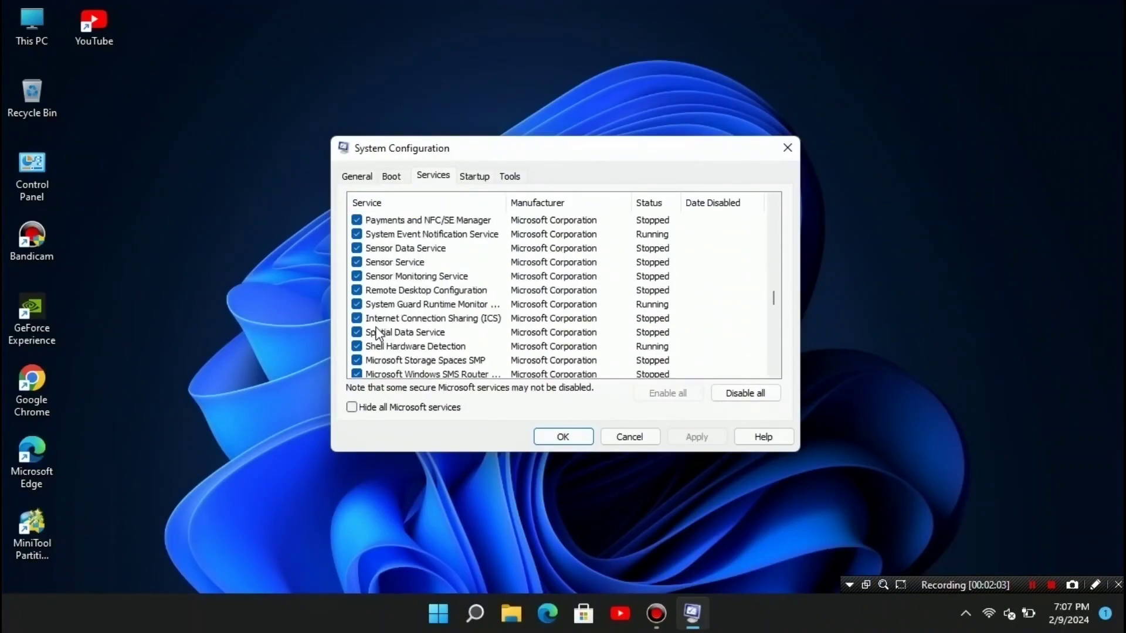
{"action": "scroll", "coordinate": [379, 339], "scroll_direction": "down", "scroll_amount": 5}
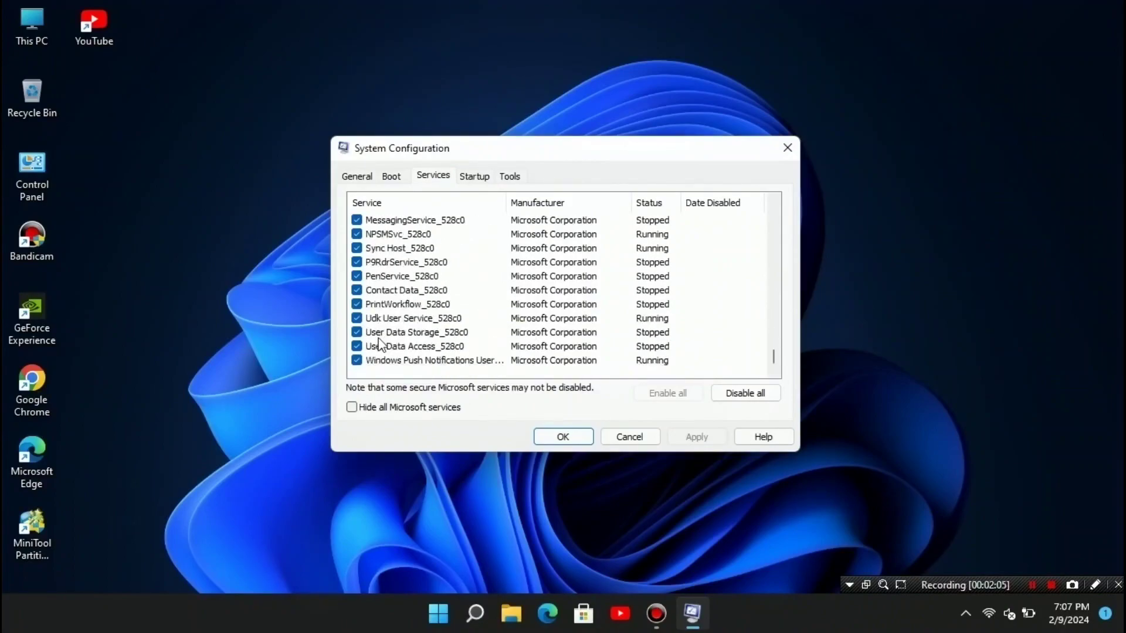
{"action": "left_click", "coordinate": [788, 147]}
Step: Search Windows for services, open the Services app and maximize its window
{"action": "left_click", "coordinate": [487, 614]}
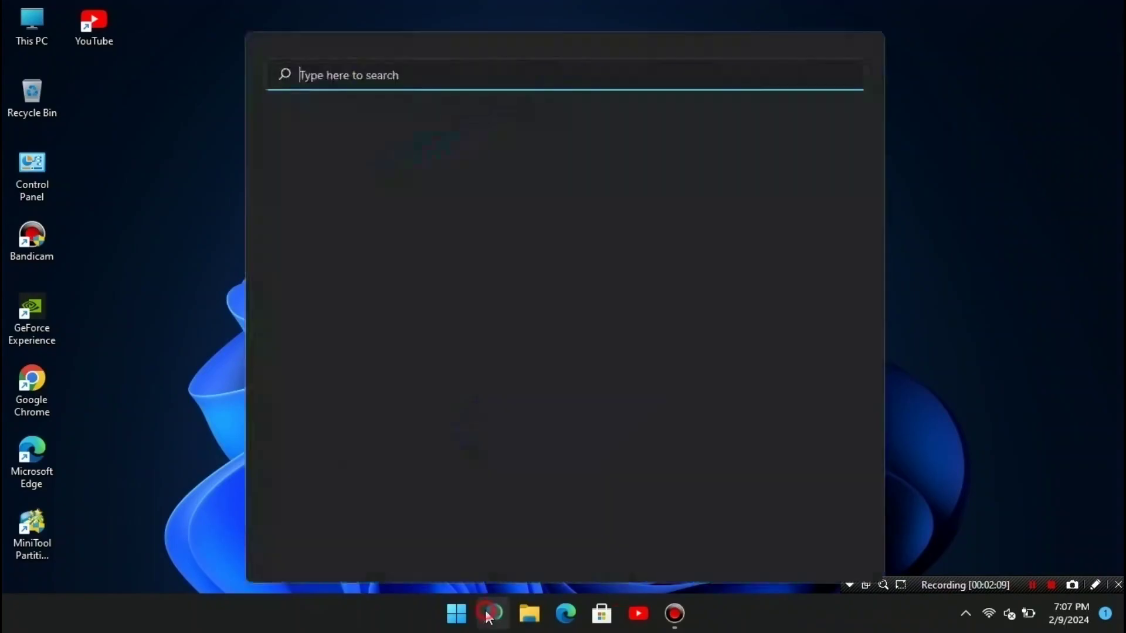
{"action": "type", "text": "s"}
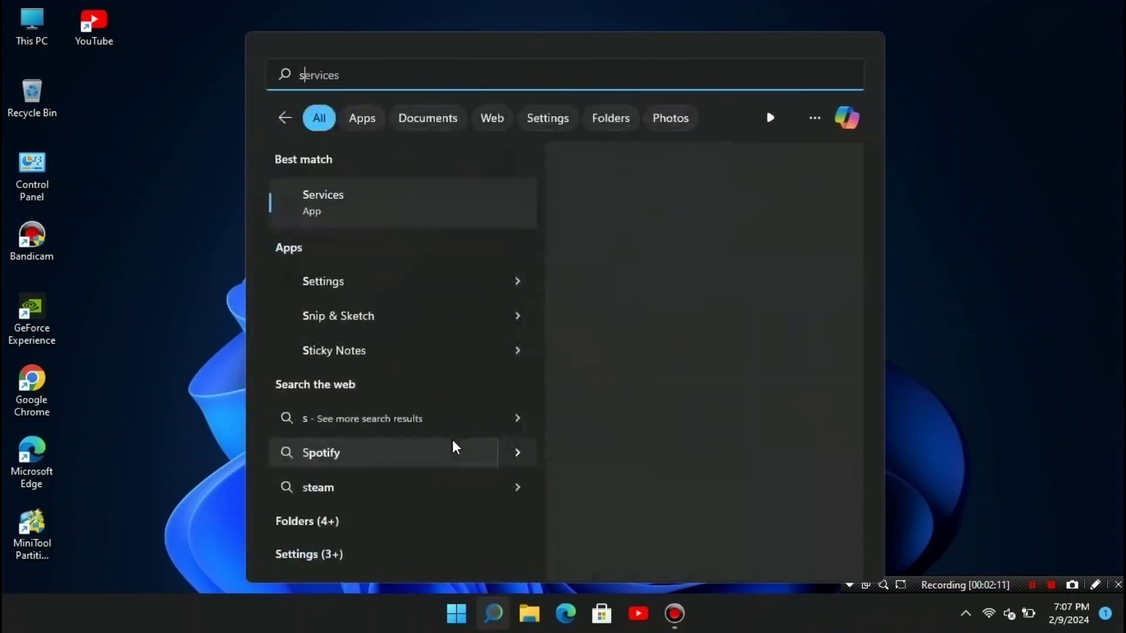
{"action": "type", "text": "ervices"}
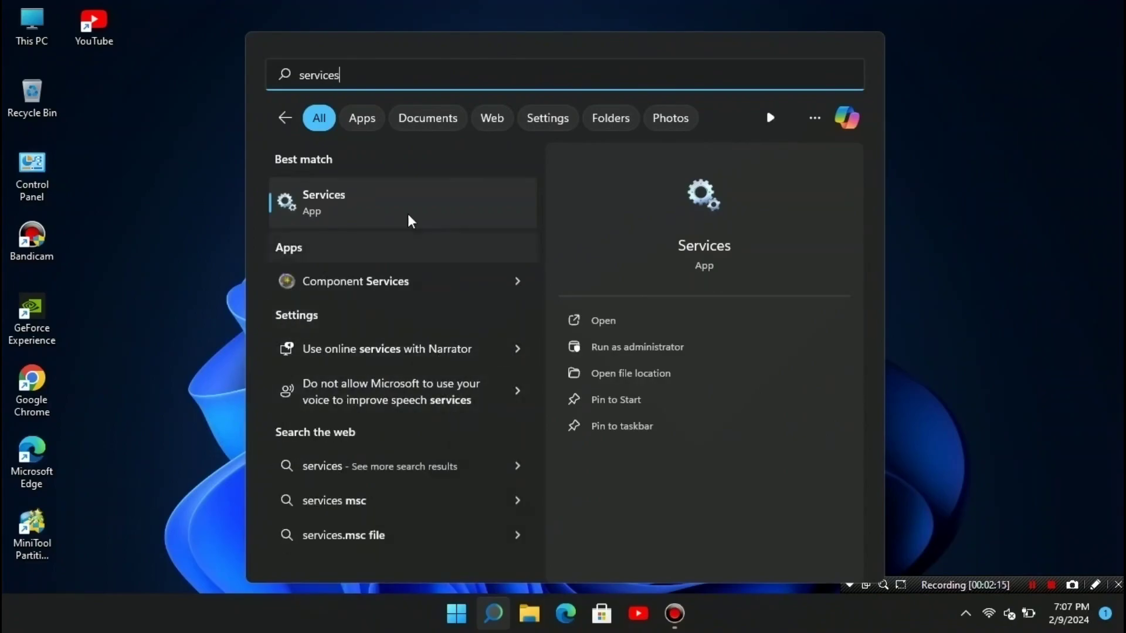
{"action": "left_click", "coordinate": [377, 210]}
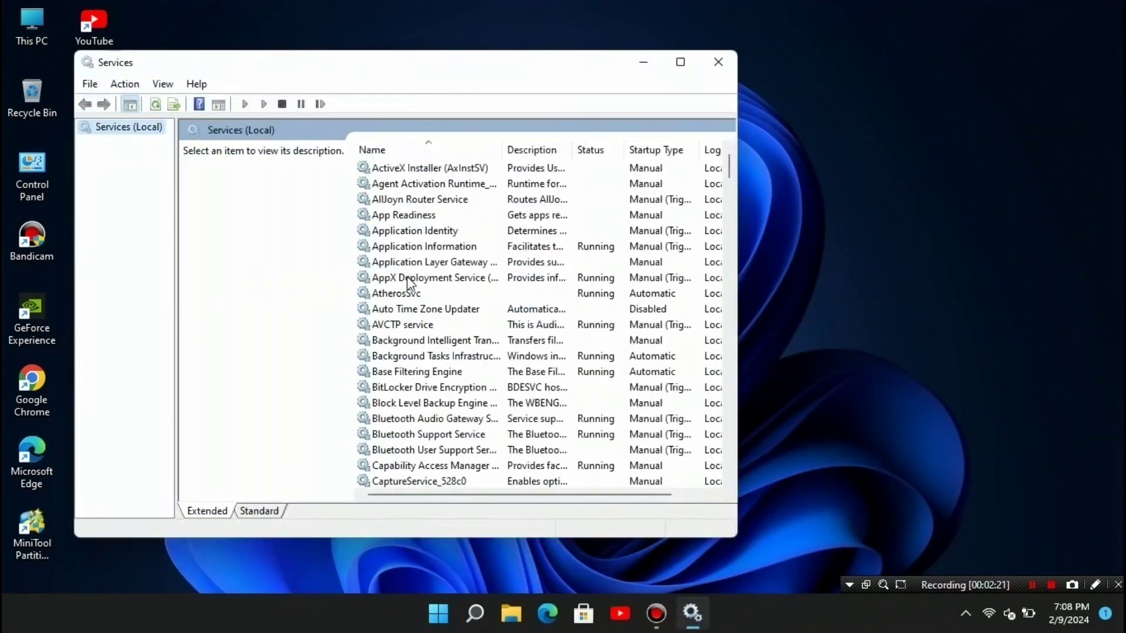
{"action": "left_click", "coordinate": [681, 62]}
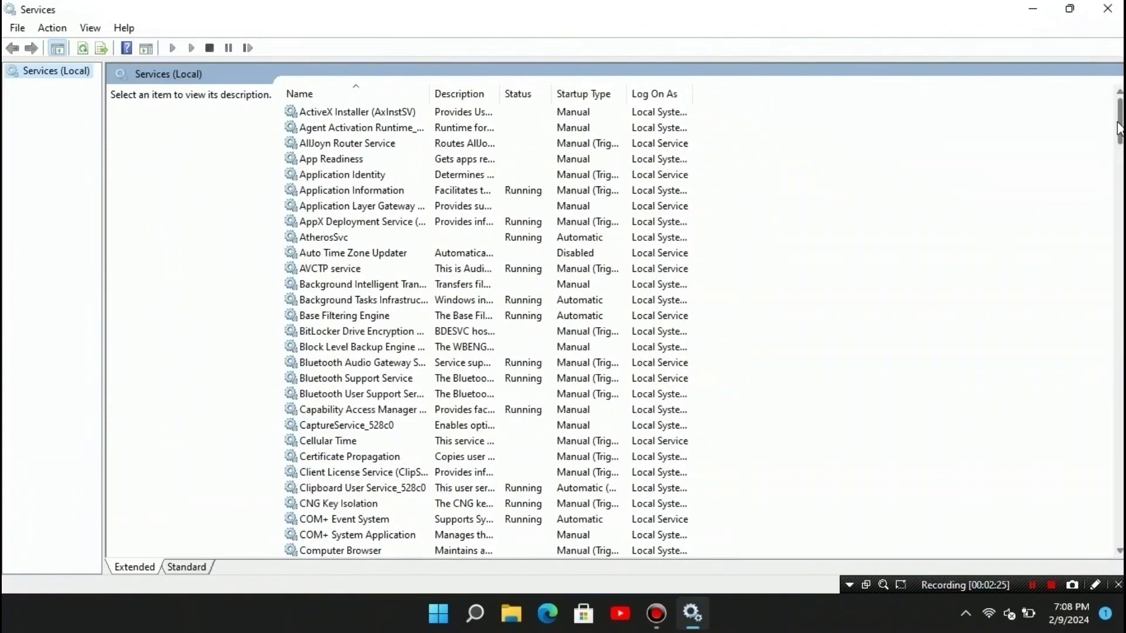
Step: Set the Windows Update service's startup type to Automatic in its properties and apply the change
{"action": "left_click_drag", "start_coordinate": [1120, 129], "coordinate": [1102, 532]}
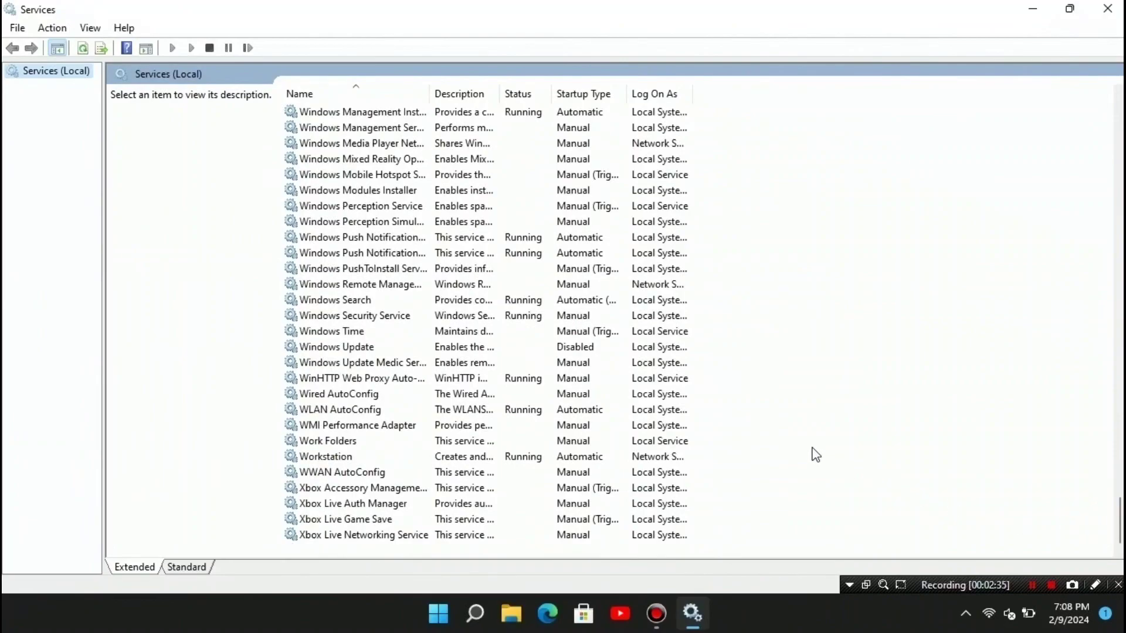
{"action": "left_click", "coordinate": [352, 349]}
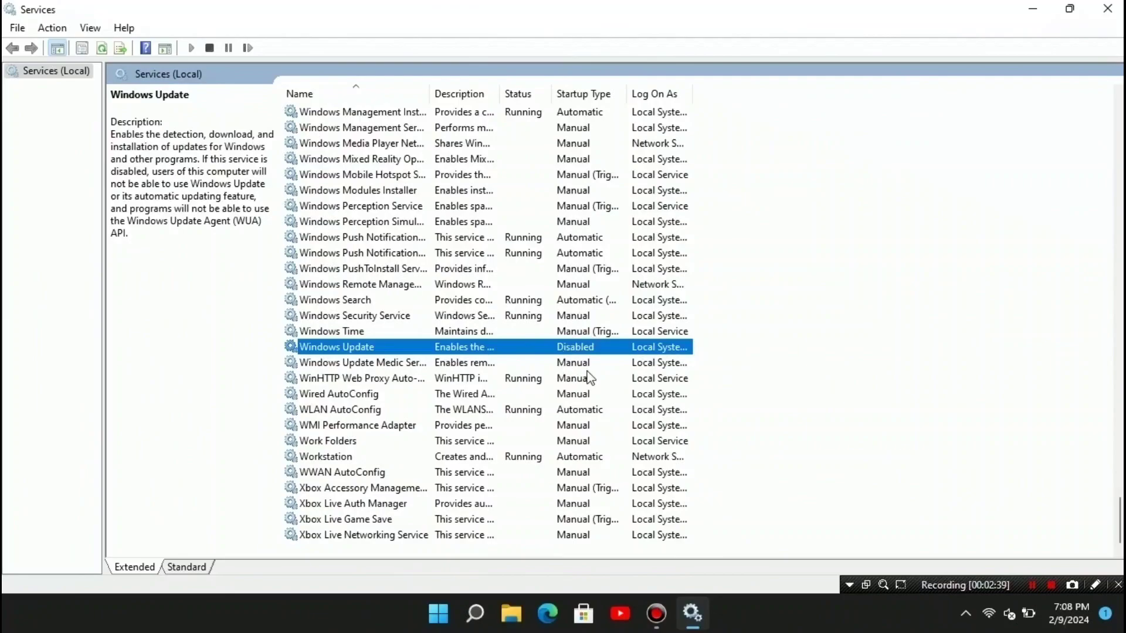
{"action": "right_click", "coordinate": [551, 350]}
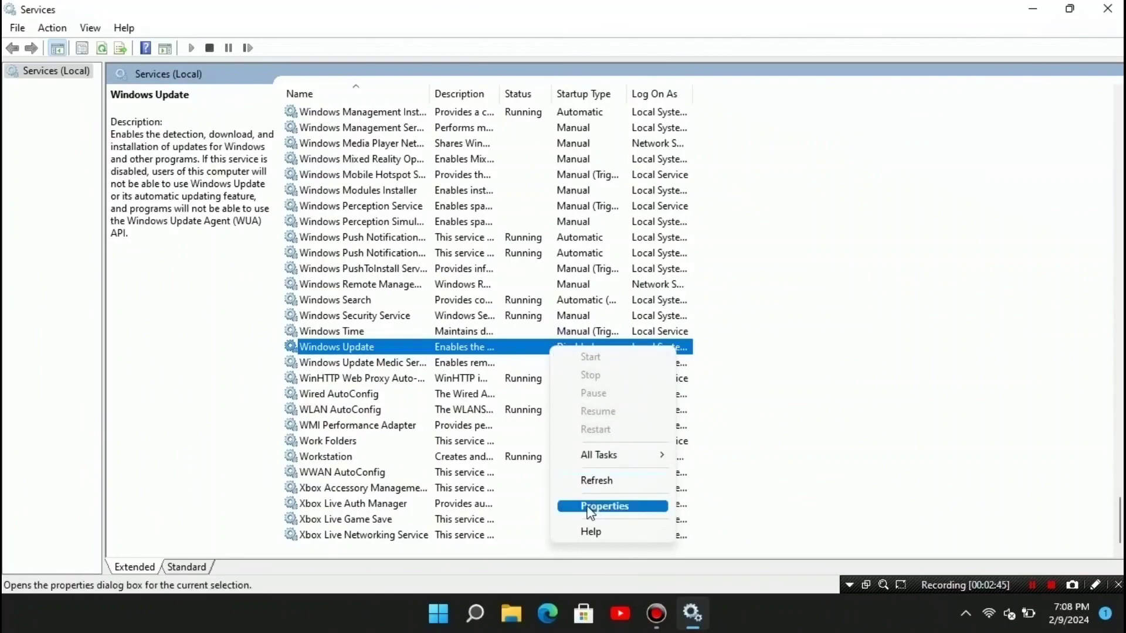
{"action": "left_click", "coordinate": [642, 509]}
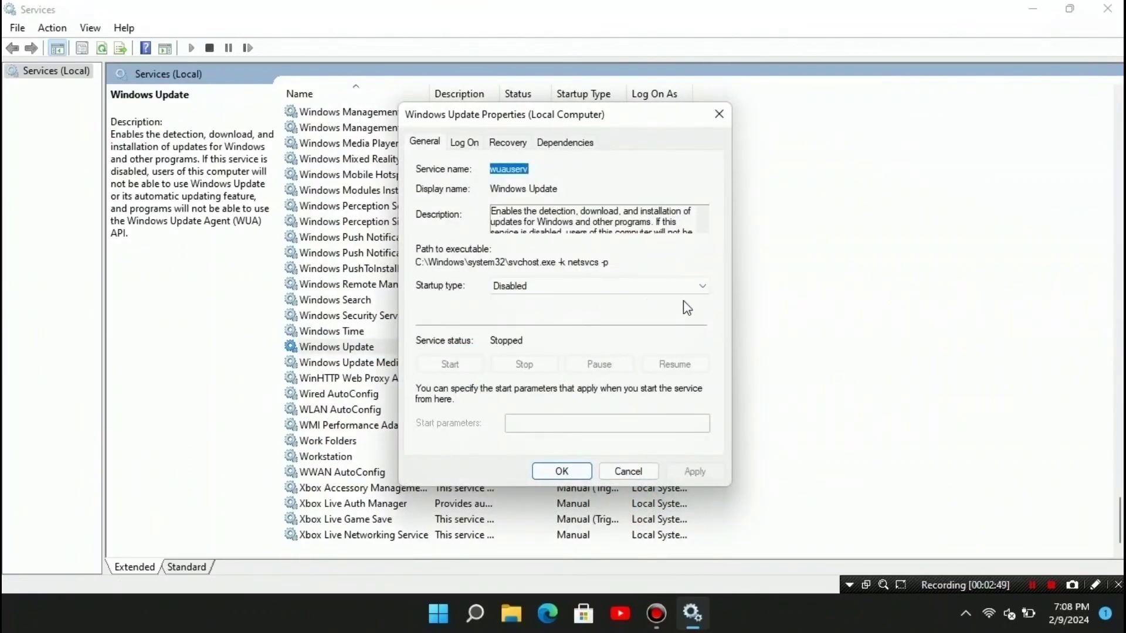
{"action": "left_click", "coordinate": [701, 287]}
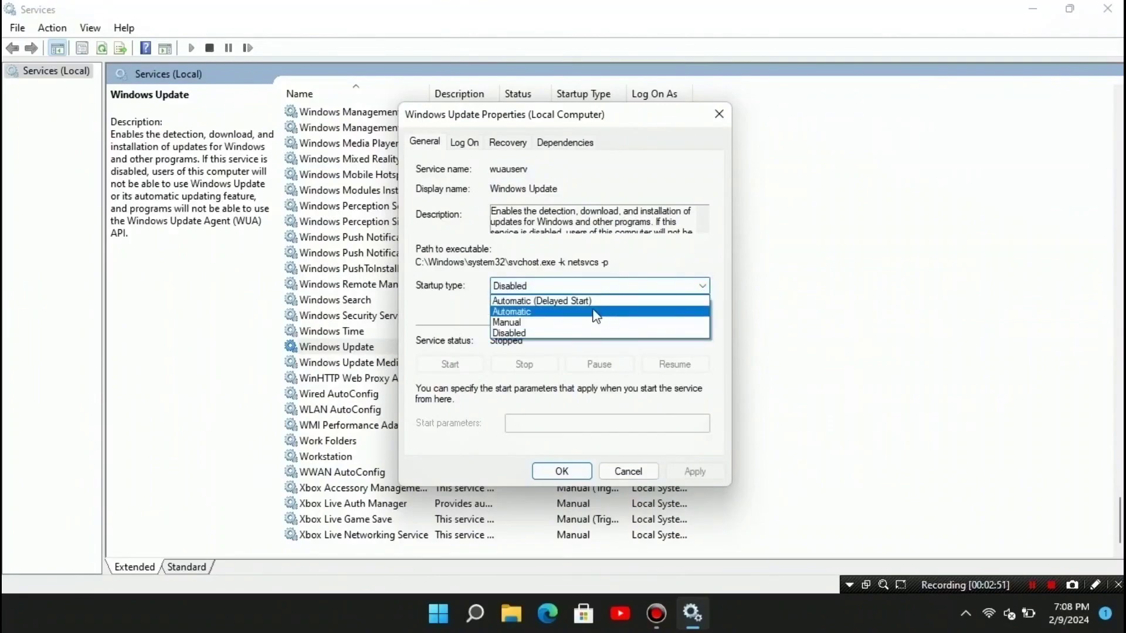
{"action": "left_click", "coordinate": [542, 311]}
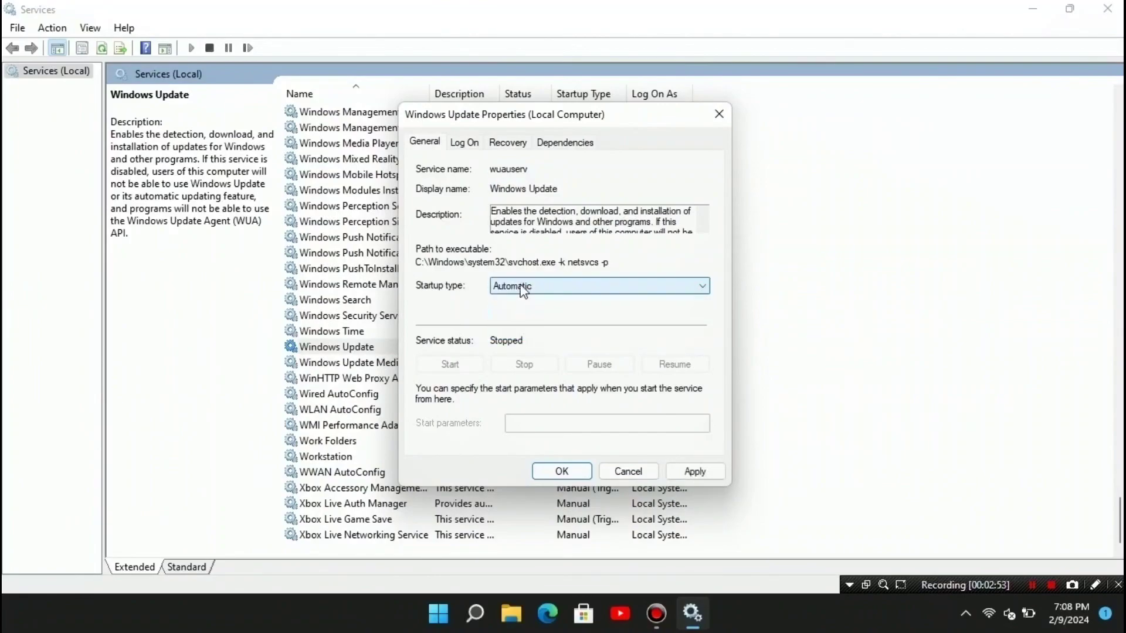
{"action": "left_click", "coordinate": [714, 472]}
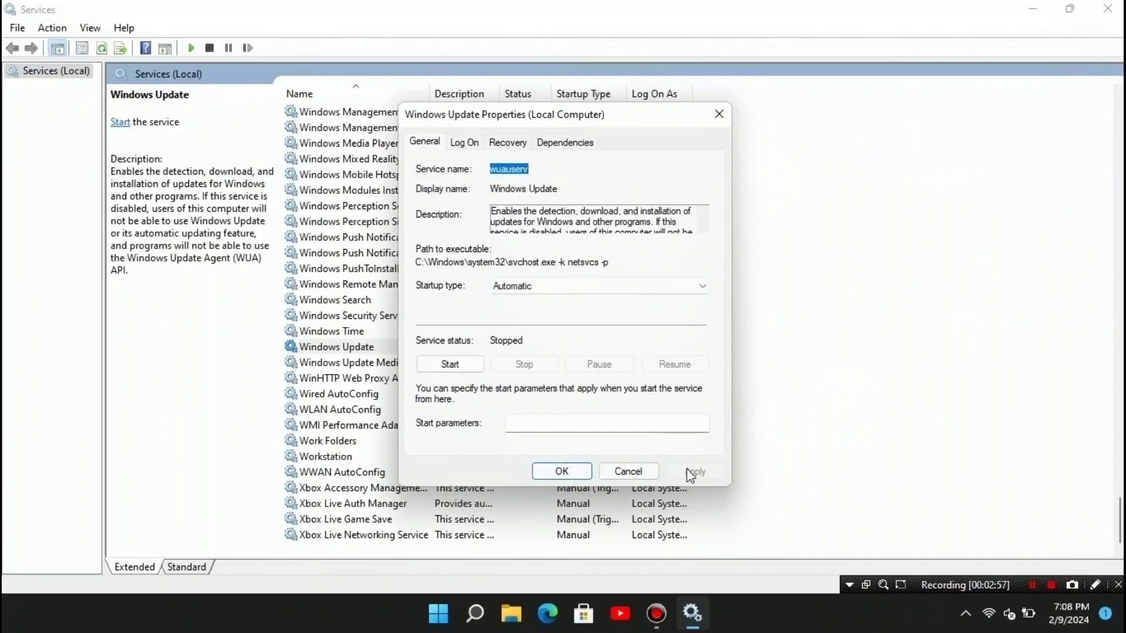
Step: Start the Windows Update service, confirm its properties and close the Services window
{"action": "left_click", "coordinate": [441, 364]}
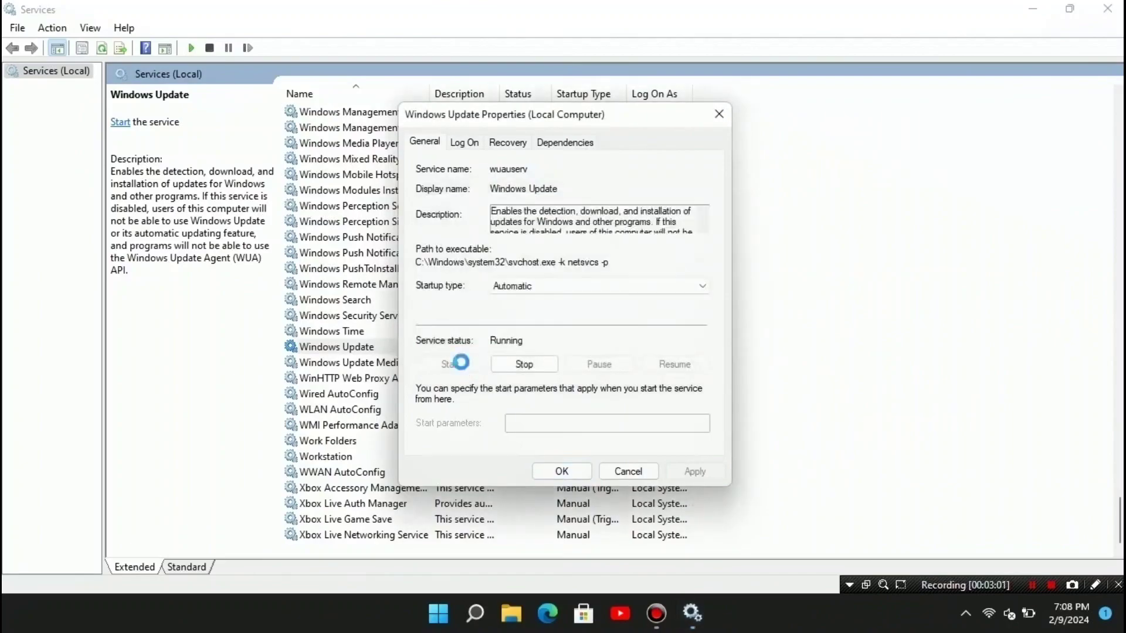
{"action": "left_click", "coordinate": [561, 472]}
{"action": "left_click", "coordinate": [519, 347]}
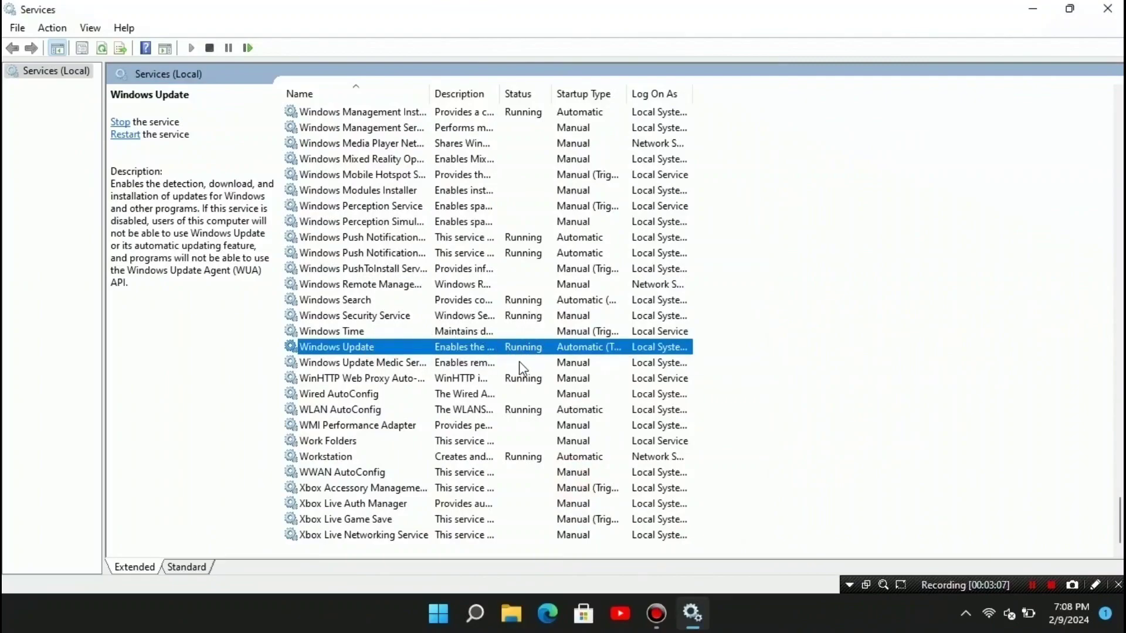
{"action": "left_click", "coordinate": [1108, 8]}
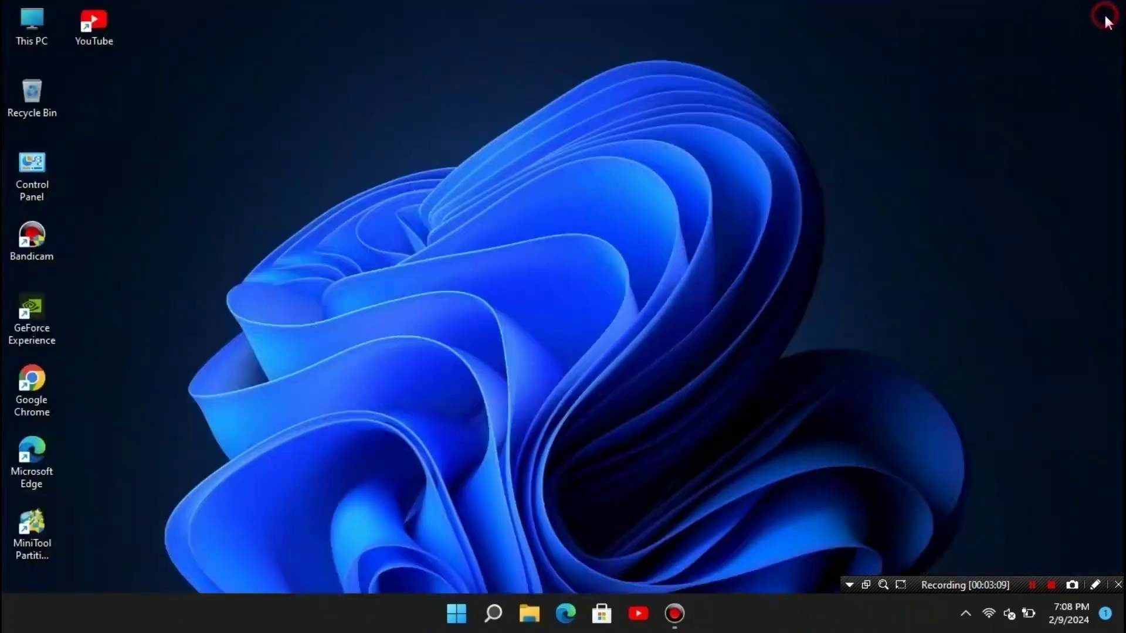
Step: Open Microsoft Store and install Instagram from the top free apps, declining the sign-in offer
{"action": "left_click", "coordinate": [601, 613]}
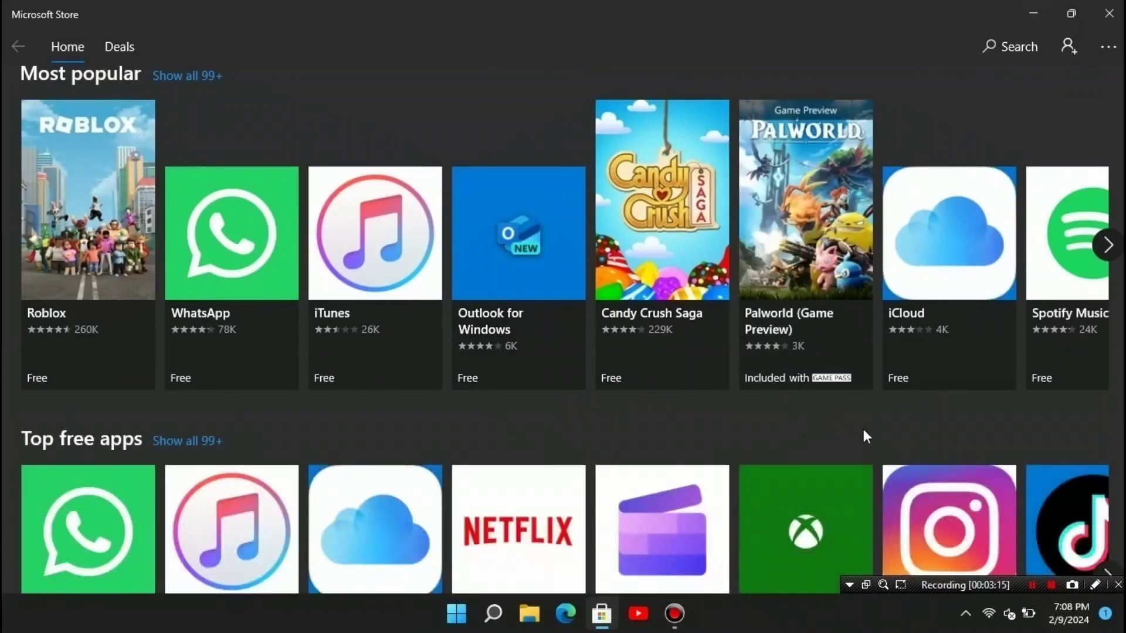
{"action": "scroll", "coordinate": [871, 427], "scroll_direction": "down", "scroll_amount": 5}
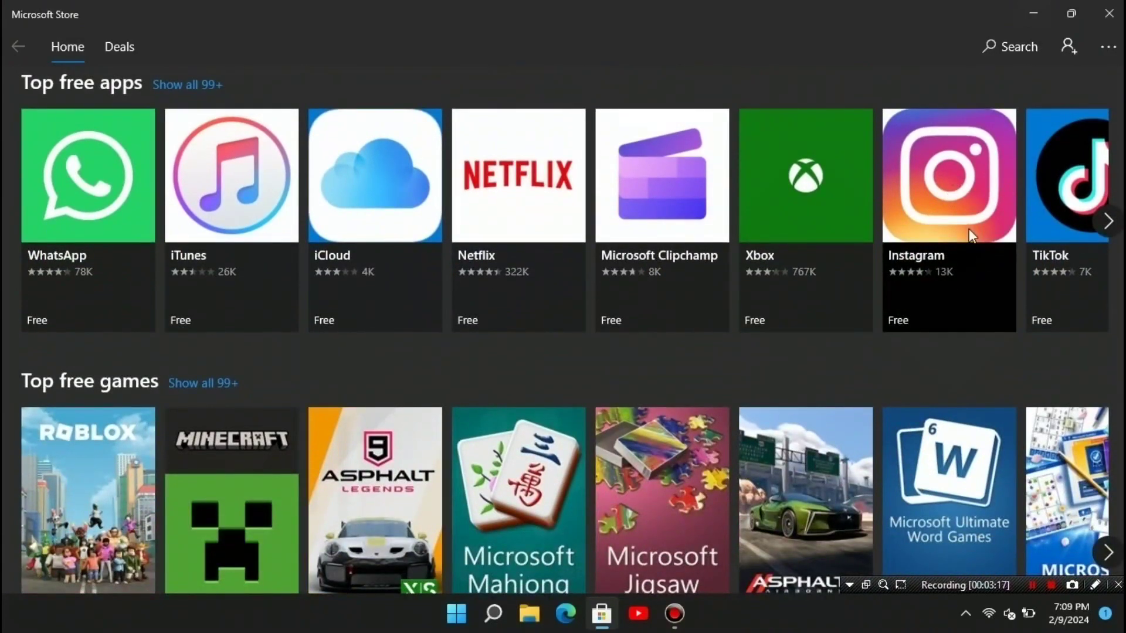
{"action": "left_click", "coordinate": [966, 232]}
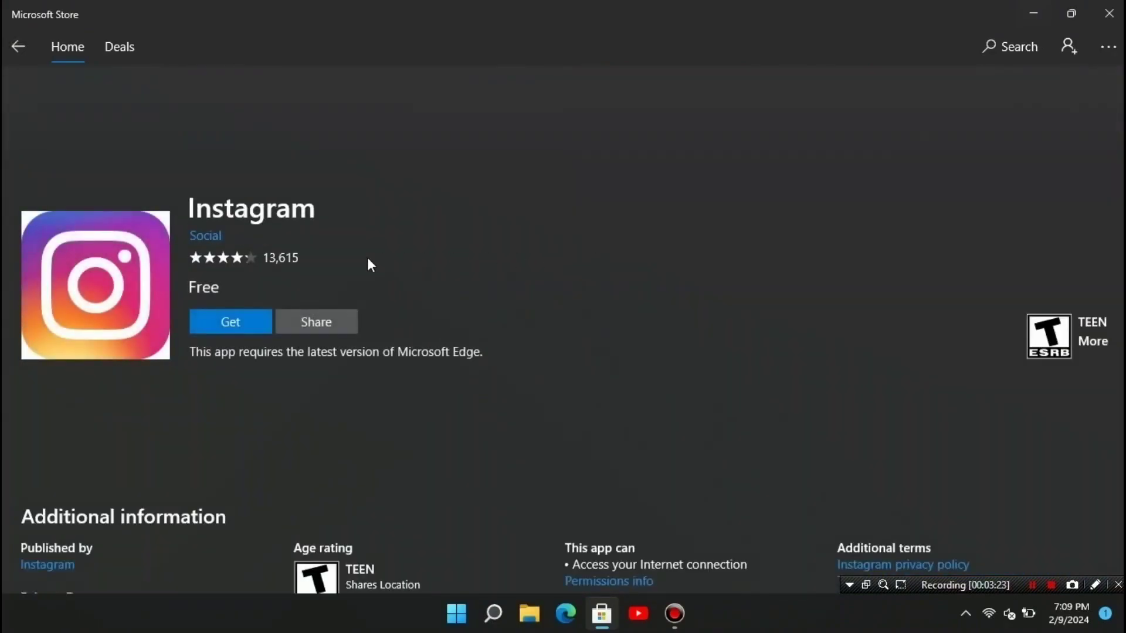
{"action": "left_click", "coordinate": [223, 325]}
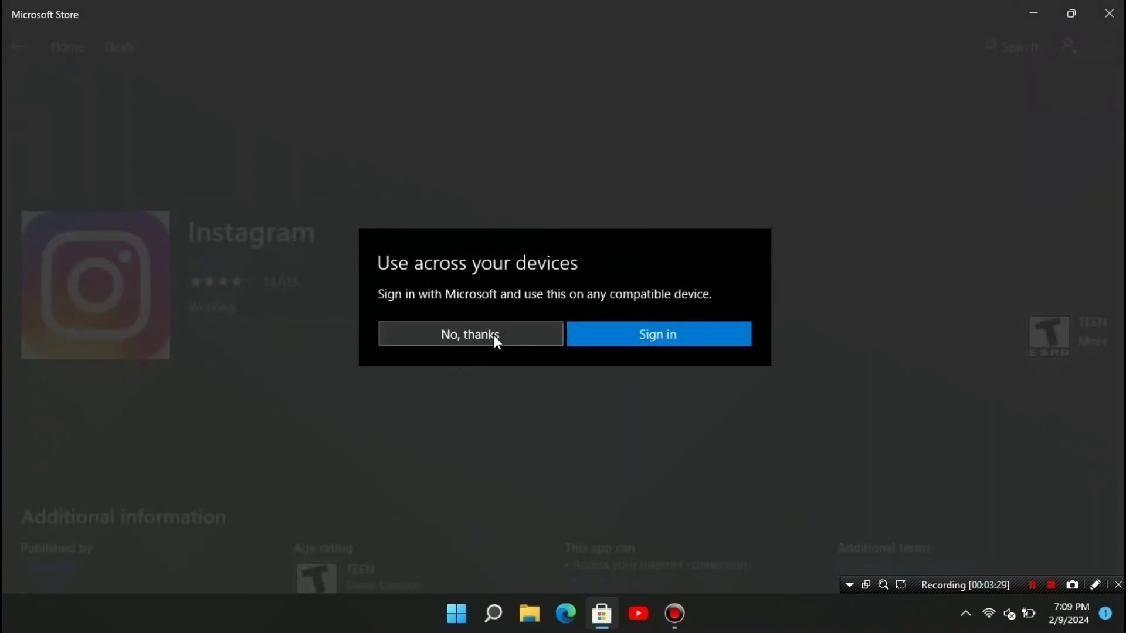
{"action": "left_click", "coordinate": [470, 334]}
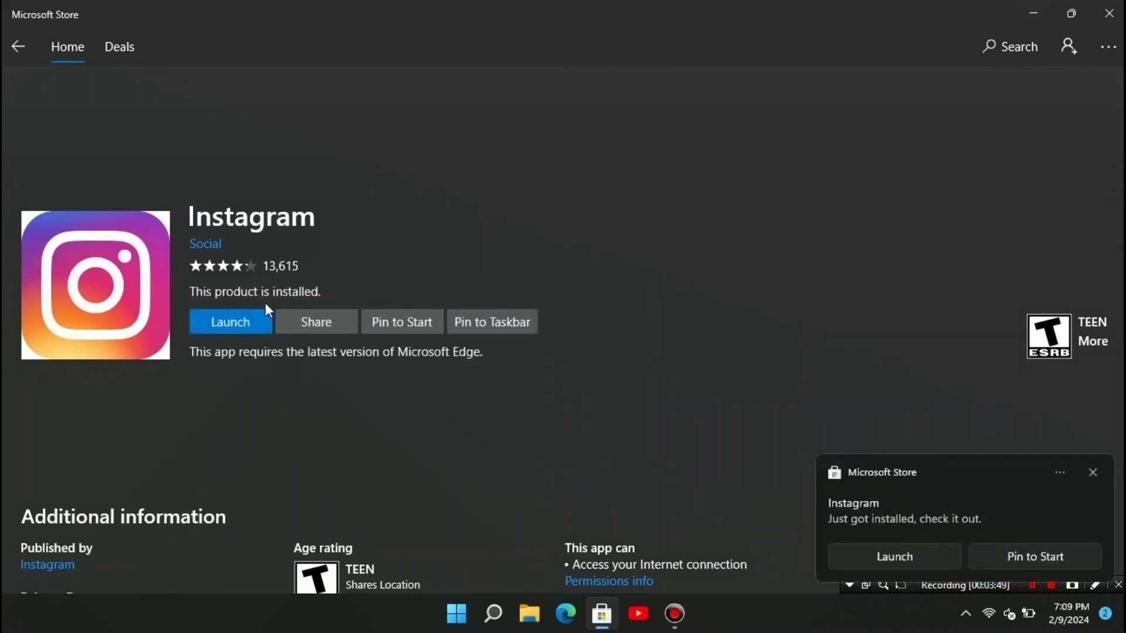
Step: Pin Instagram to Start and to the taskbar from its store page, approving the taskbar pin, and close Microsoft Store
{"action": "left_click", "coordinate": [418, 323]}
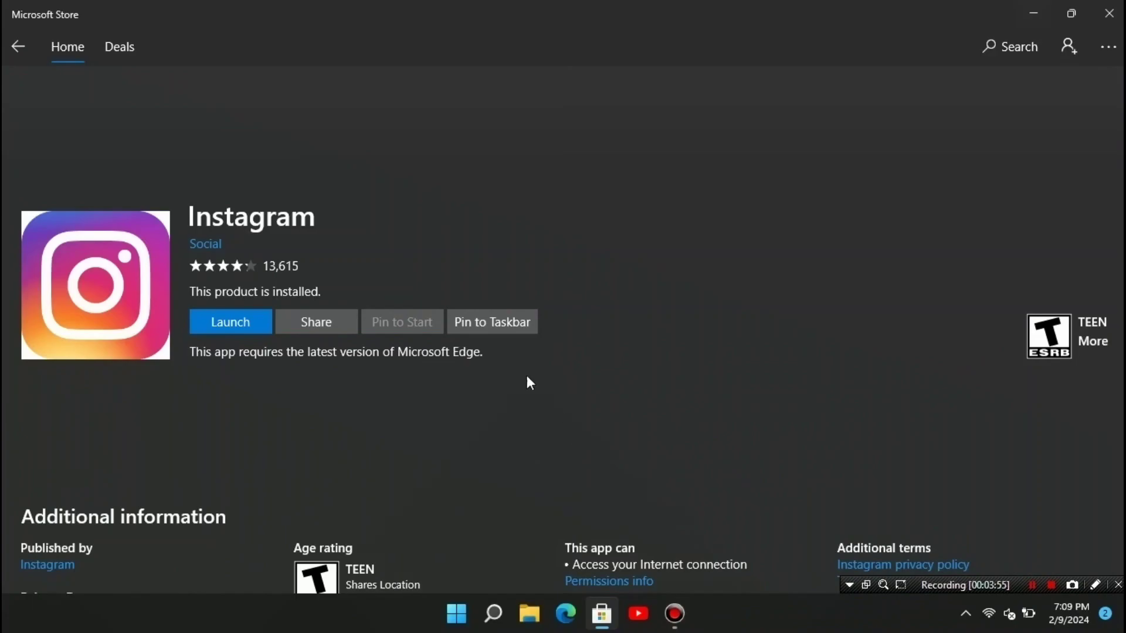
{"action": "left_click", "coordinate": [461, 614]}
{"action": "left_click", "coordinate": [785, 618]}
{"action": "left_click", "coordinate": [504, 323]}
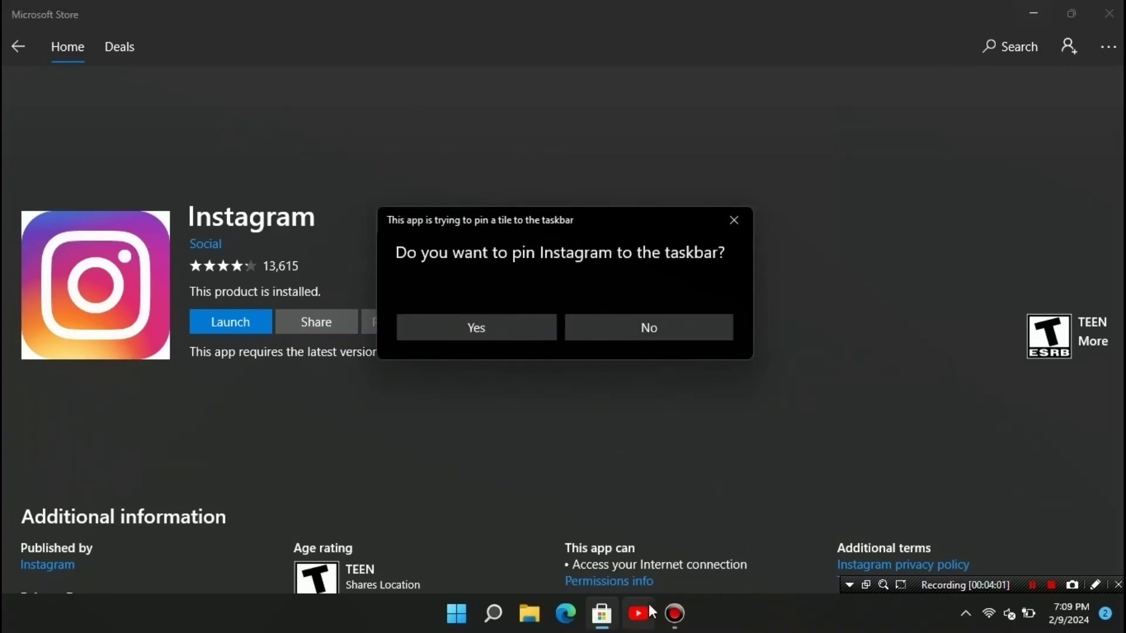
{"action": "left_click", "coordinate": [541, 325]}
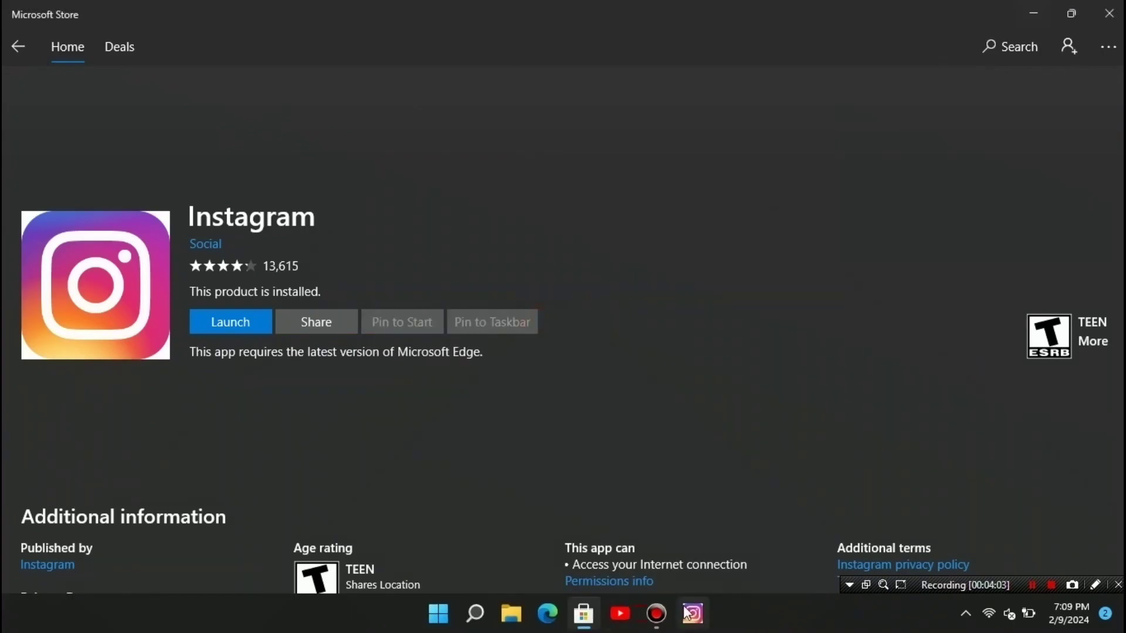
{"action": "left_click", "coordinate": [1109, 13]}
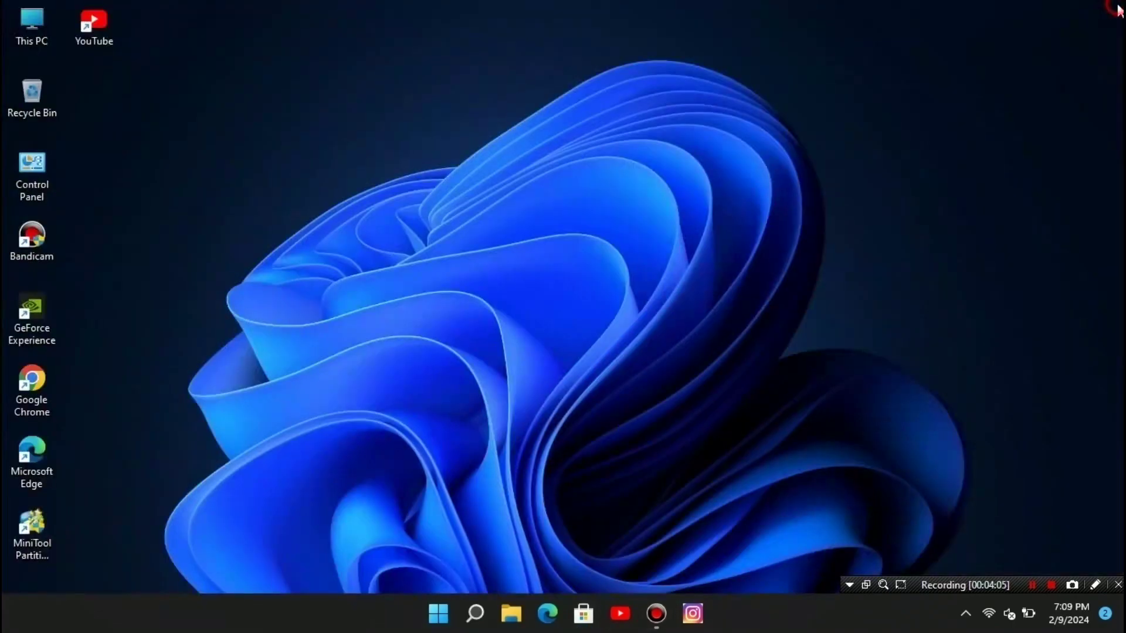
Step: Launch Instagram, allow its Pin to Start permission and maximize the app window showing the login page
{"action": "left_click", "coordinate": [692, 613]}
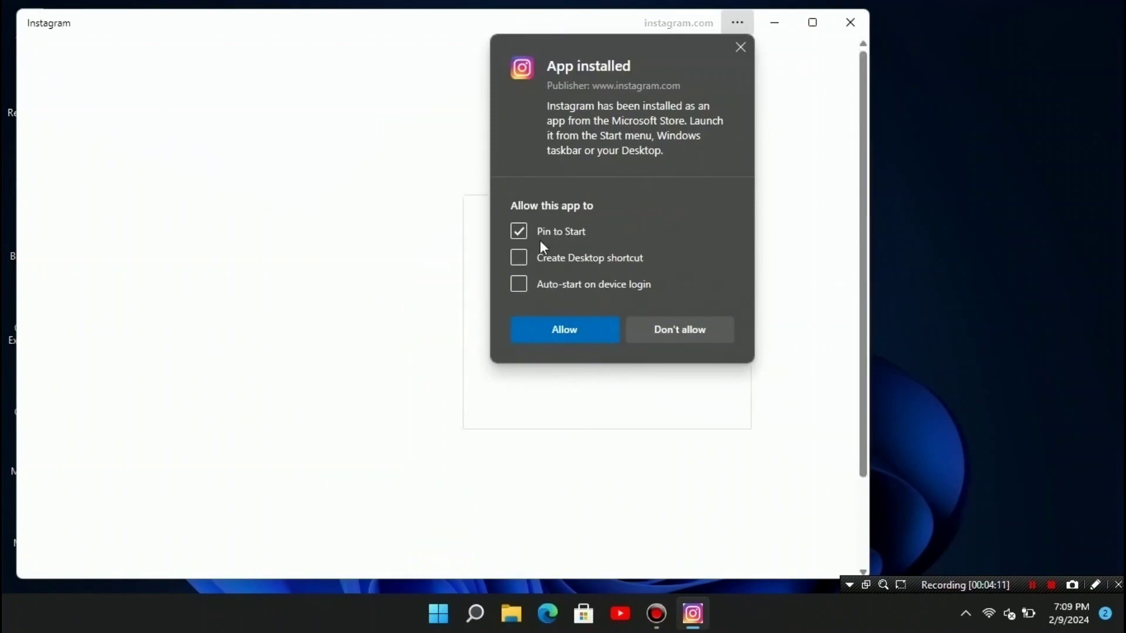
{"action": "left_click", "coordinate": [569, 332]}
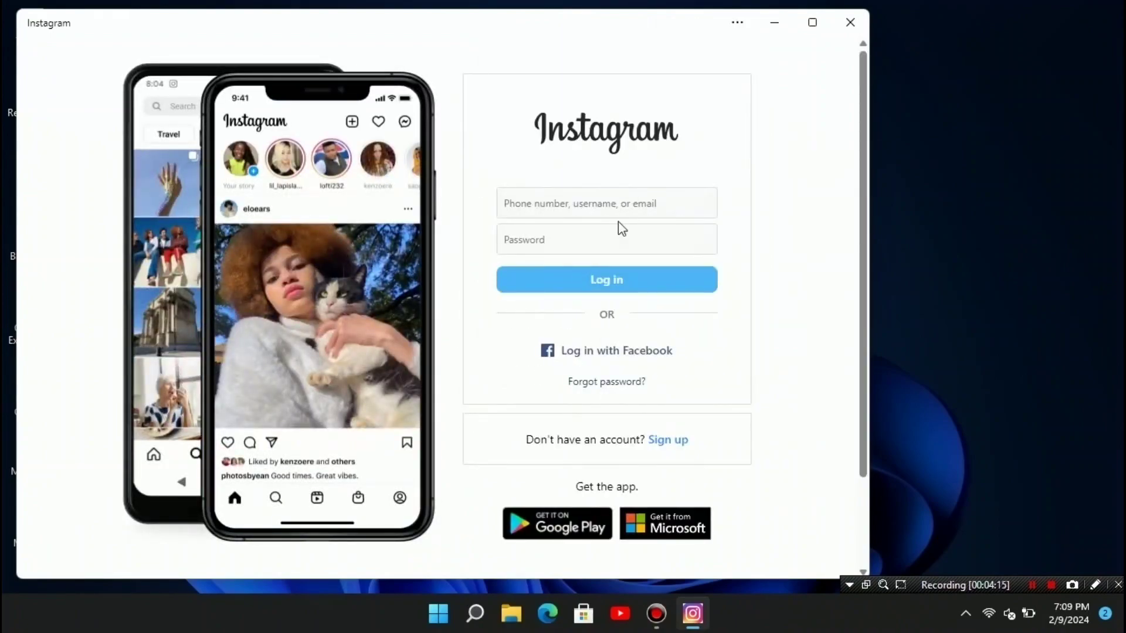
{"action": "scroll", "coordinate": [563, 345], "scroll_direction": "down", "scroll_amount": 3}
{"action": "scroll", "coordinate": [563, 349], "scroll_direction": "up", "scroll_amount": 3}
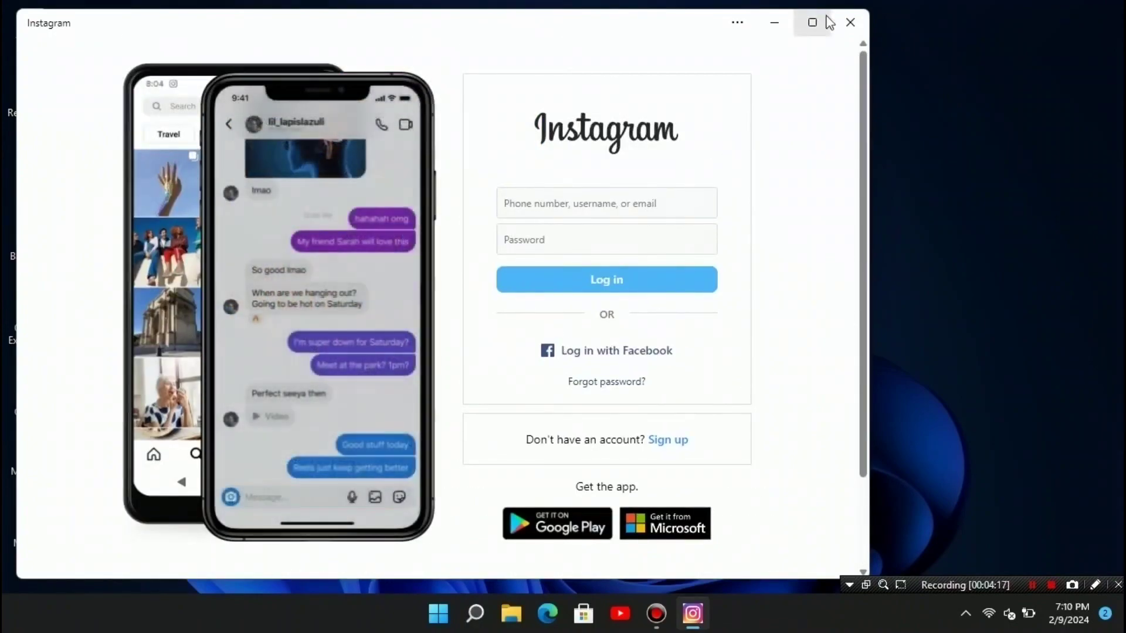
{"action": "left_click", "coordinate": [812, 23]}
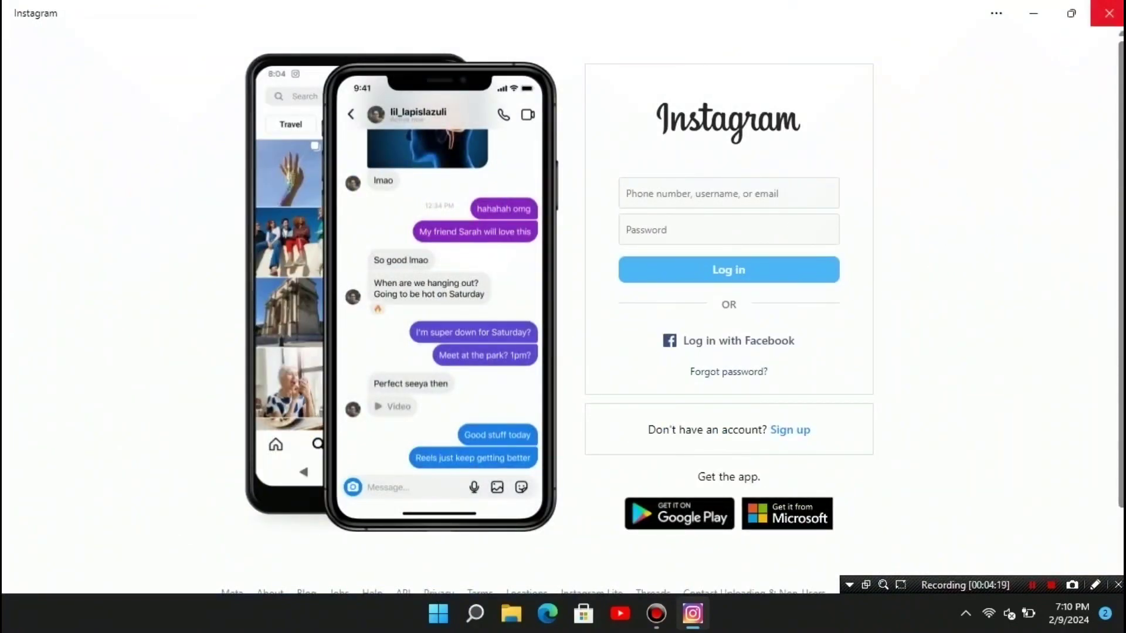
Step: Close the Instagram app and refresh the desktop
{"action": "left_click", "coordinate": [1109, 13]}
{"action": "right_click", "coordinate": [622, 202]}
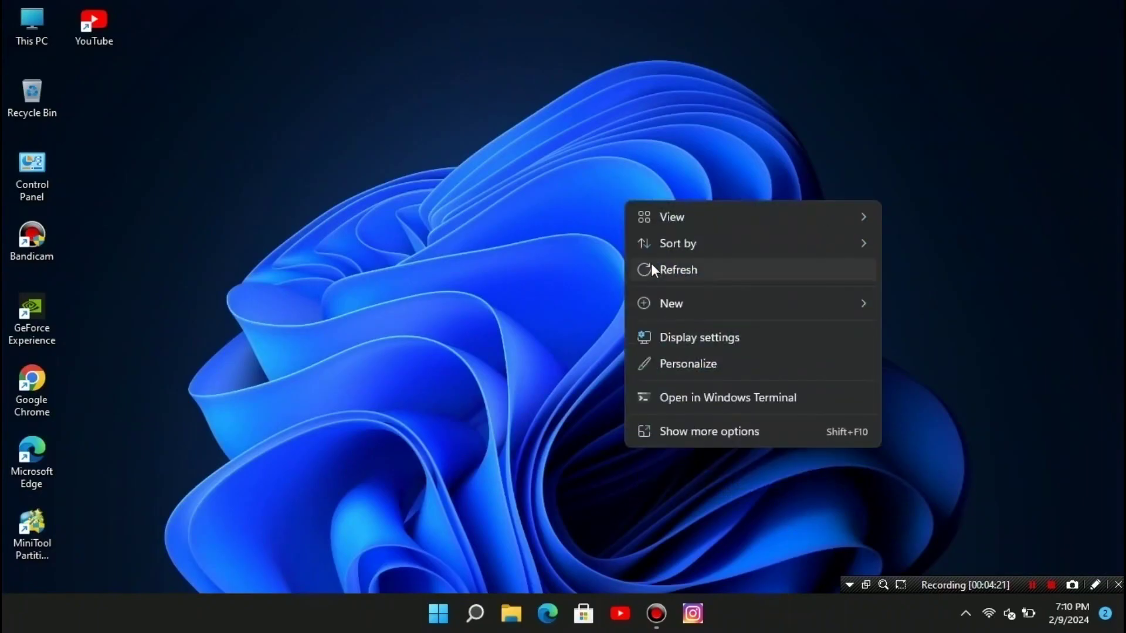
{"action": "left_click", "coordinate": [659, 272]}
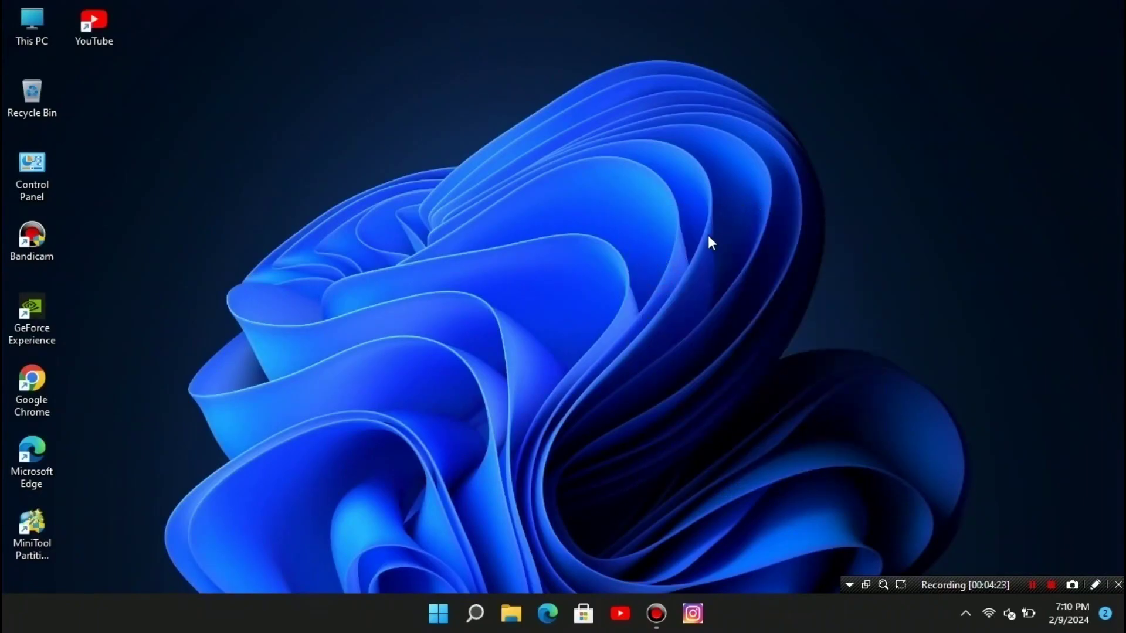